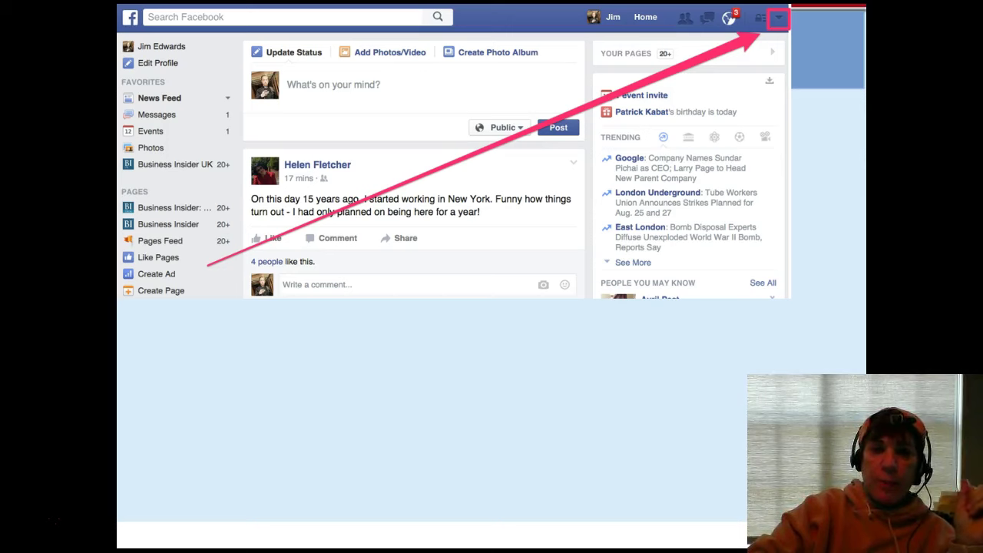
{"action": "key", "text": "Right"}
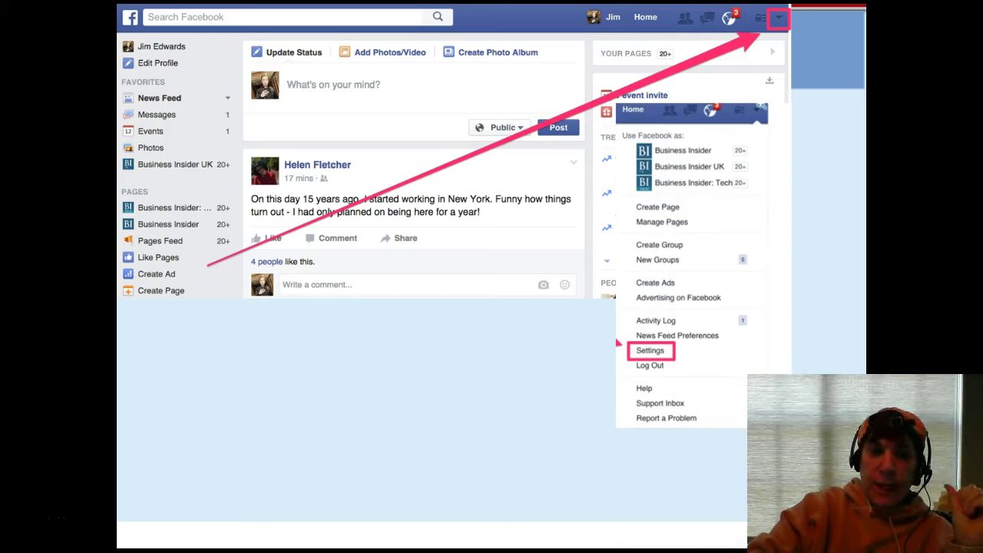
{"action": "key", "text": "Right"}
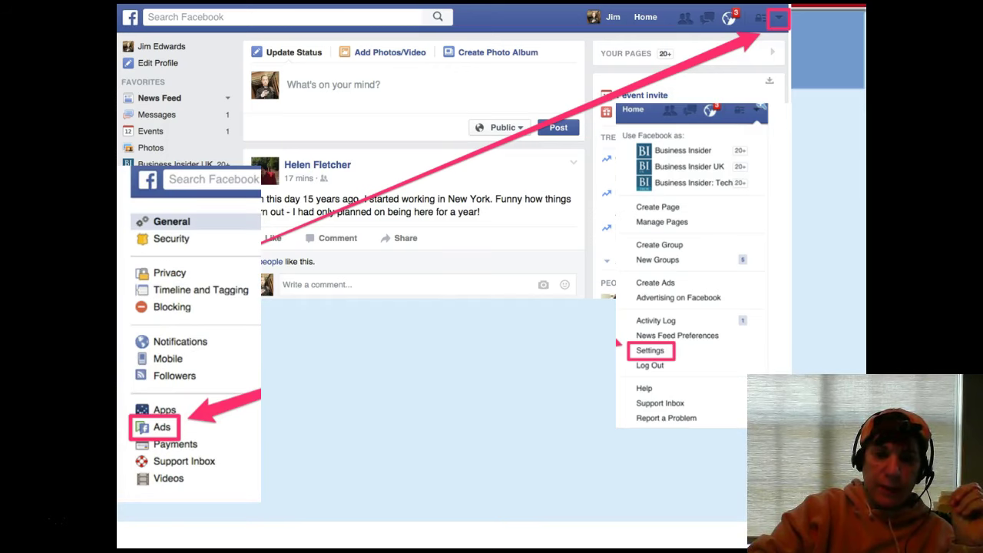
{"action": "key", "text": "Right"}
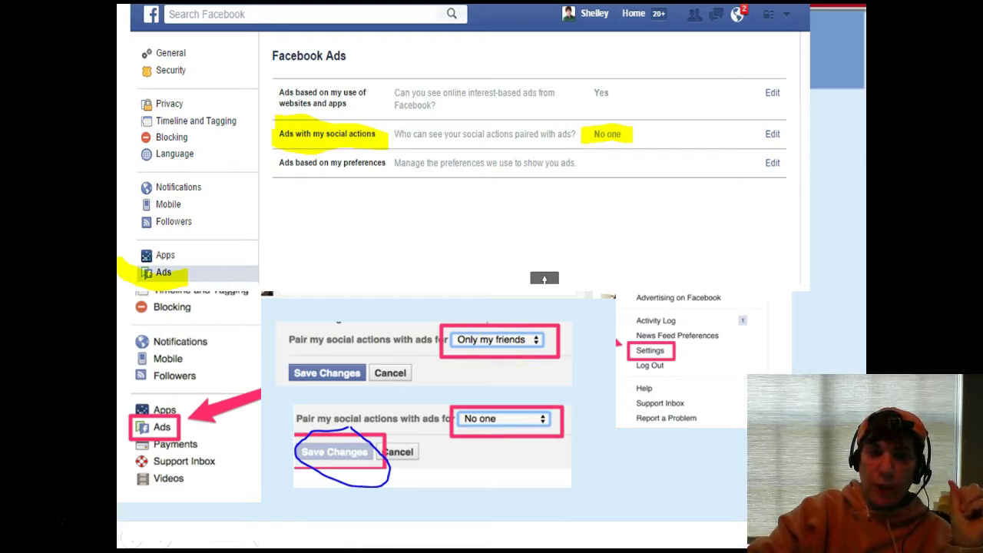
{"action": "key", "text": "Right"}
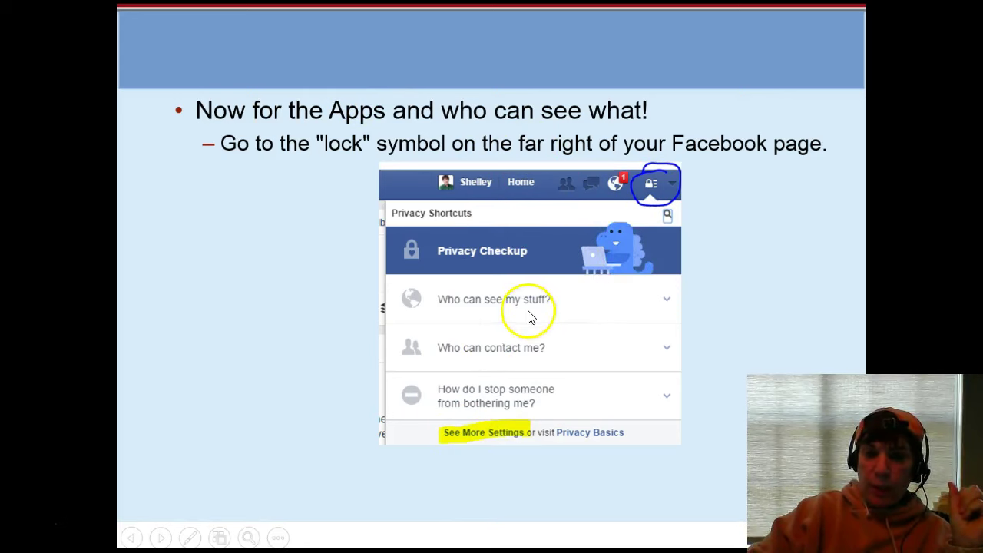
{"action": "left_click", "coordinate": [480, 438]}
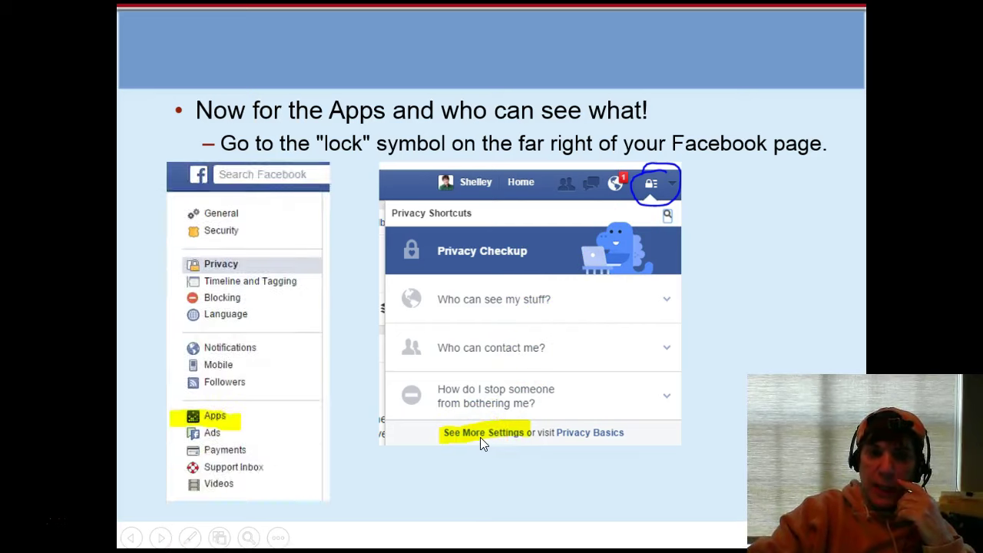
{"action": "left_click", "coordinate": [222, 410]}
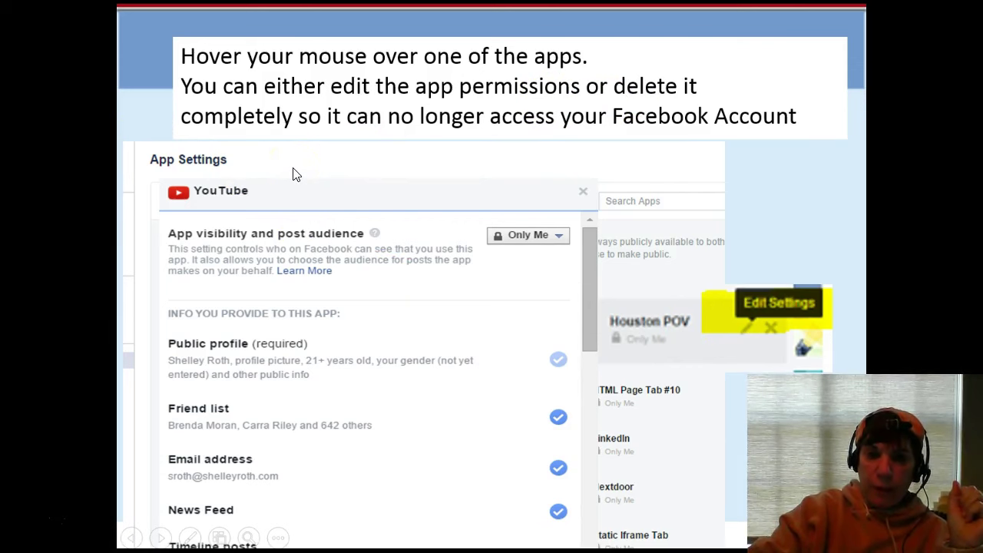
{"action": "key", "text": "Right"}
{"action": "key", "text": "Left"}
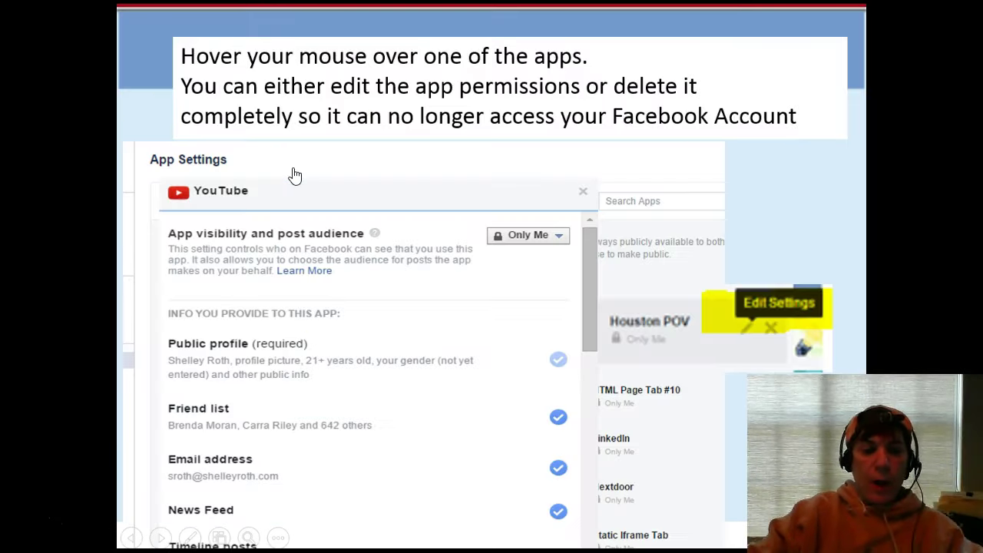
- Exit the slide show and switch to the Facebook page in Chrome
{"action": "key", "text": "Escape"}
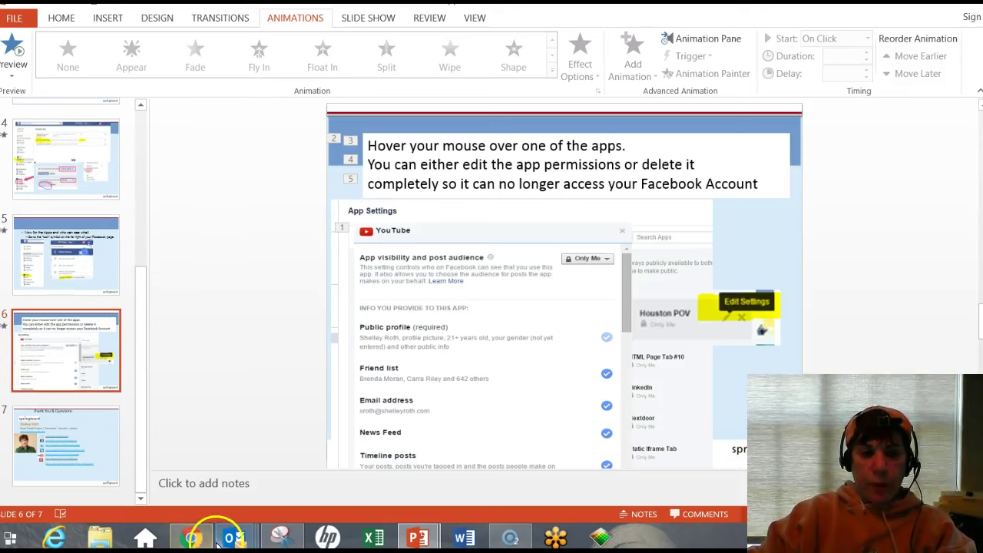
{"action": "mouse_move", "coordinate": [191, 536]}
{"action": "left_click", "coordinate": [192, 507]}
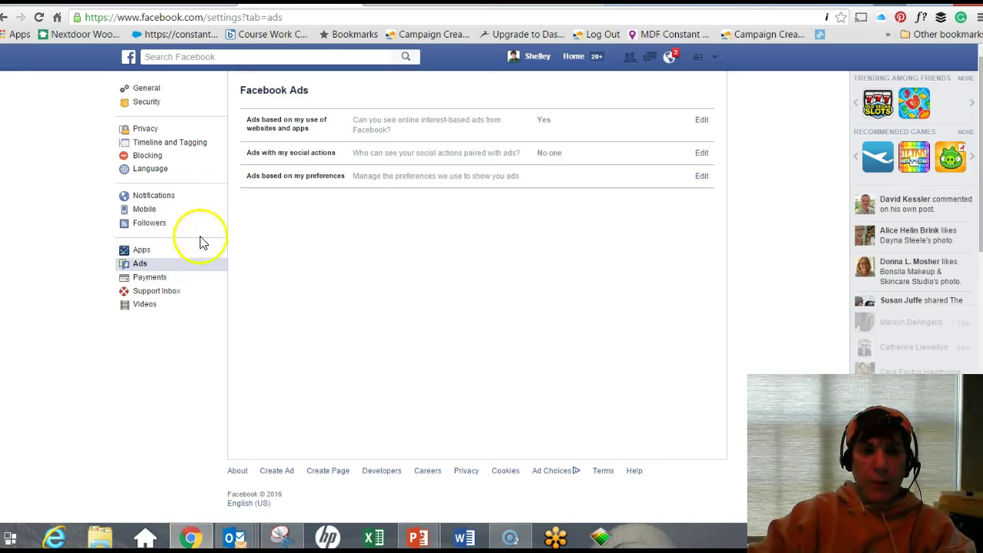
- Return to the Facebook home feed and open the Ads section of the account settings
{"action": "left_click", "coordinate": [574, 58]}
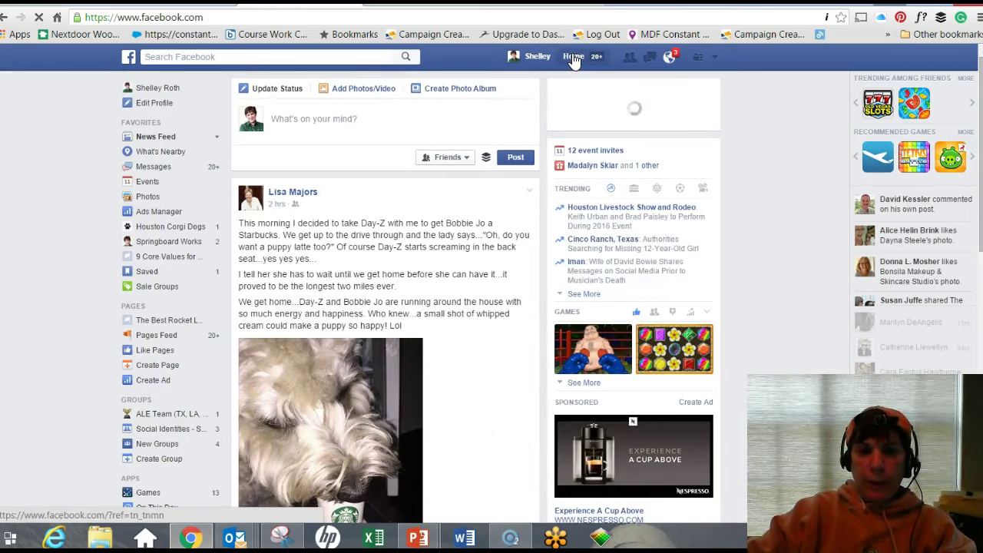
{"action": "left_click", "coordinate": [716, 60]}
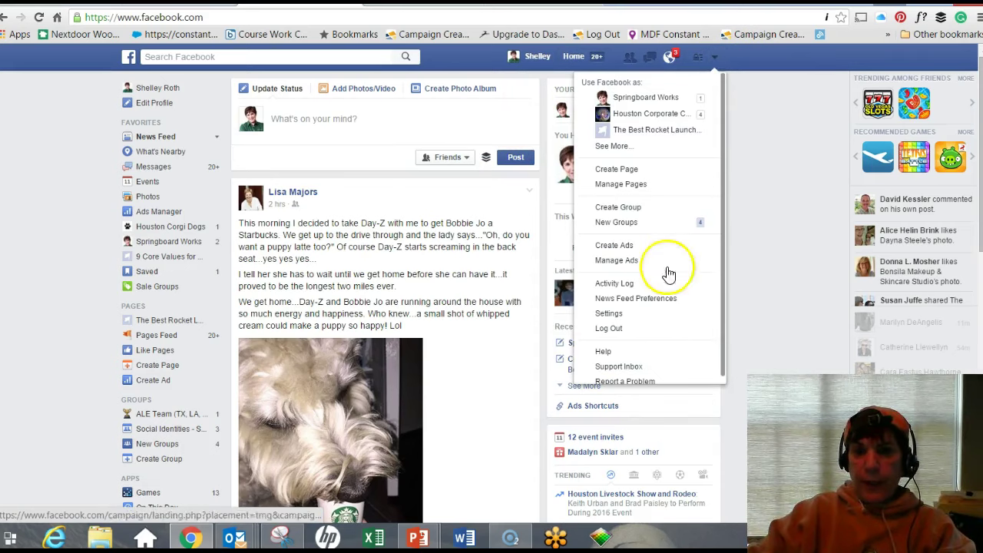
{"action": "left_click", "coordinate": [645, 313]}
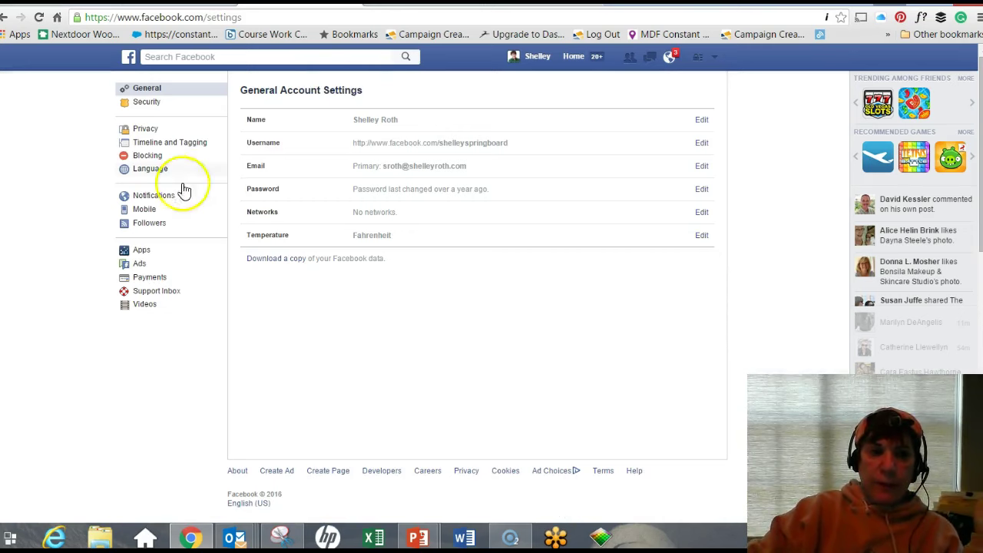
{"action": "left_click", "coordinate": [141, 266]}
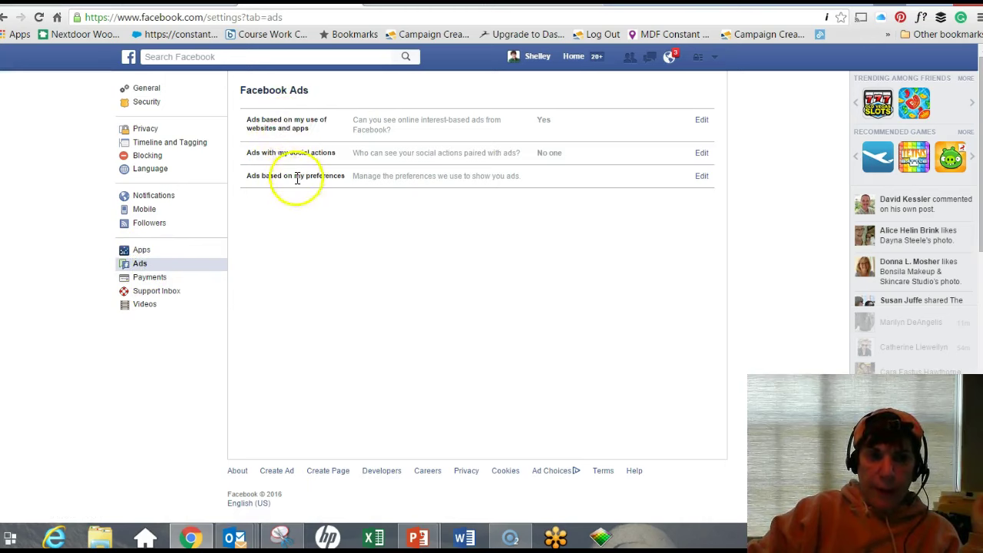
- Try setting online interest-based ads to Off and restore the setting to On
{"action": "left_click", "coordinate": [700, 121]}
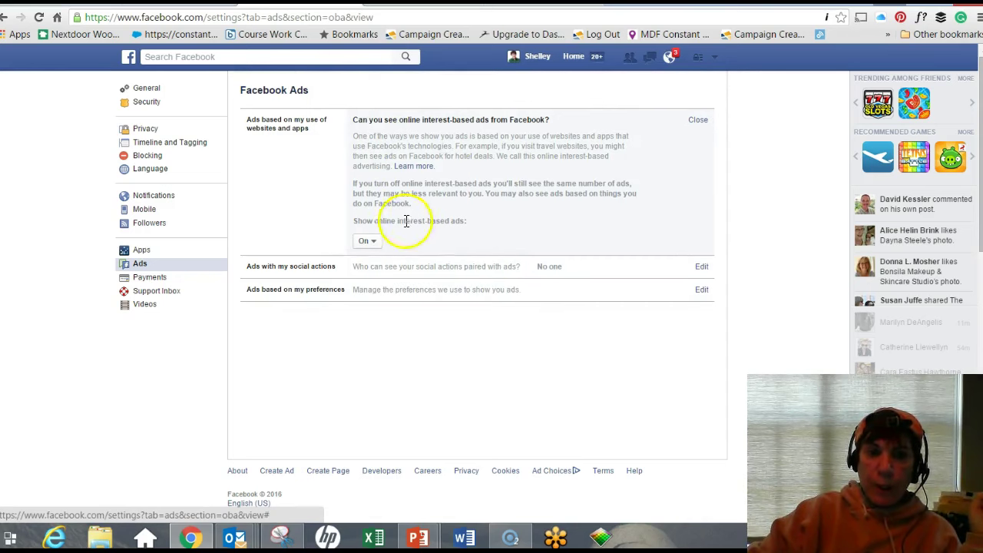
{"action": "left_click", "coordinate": [373, 243]}
{"action": "left_click", "coordinate": [372, 276]}
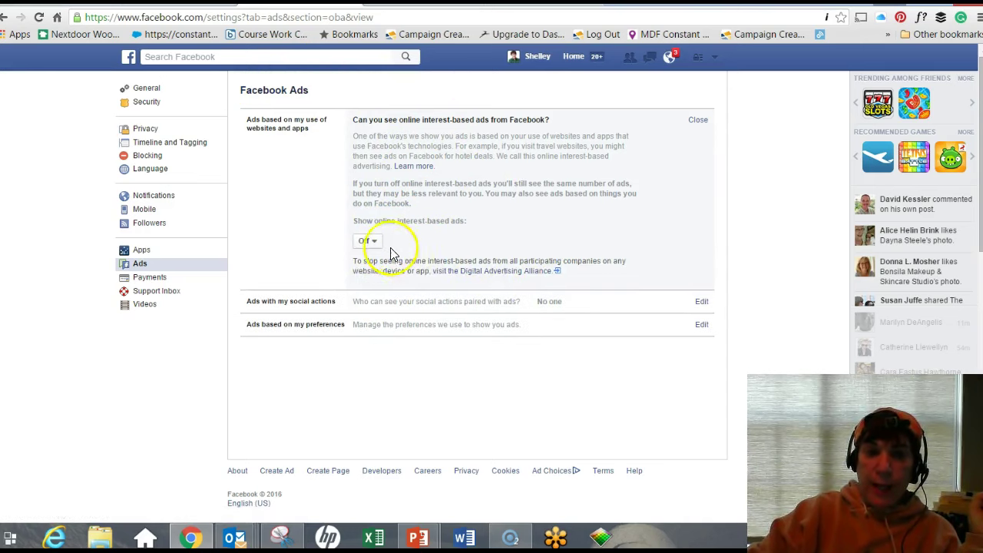
{"action": "left_click", "coordinate": [372, 243]}
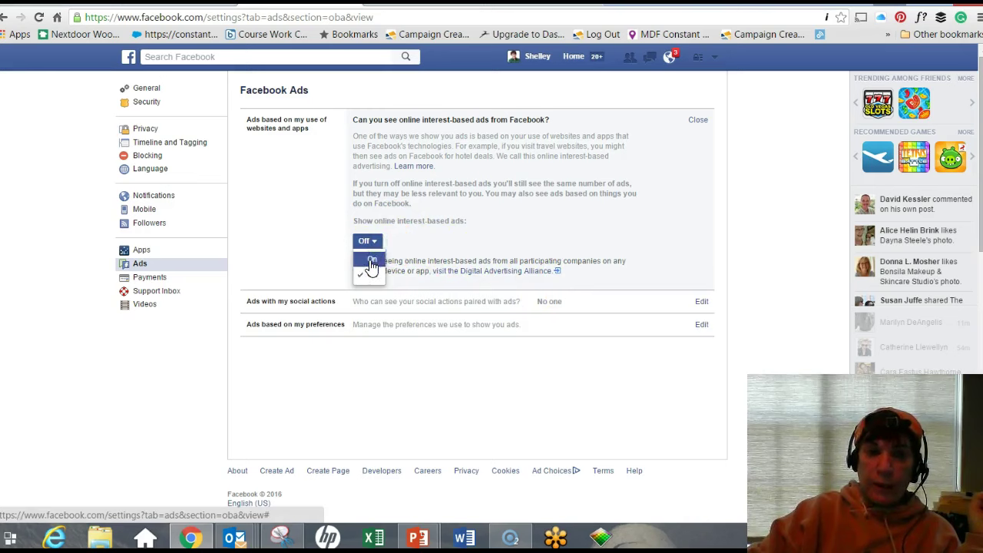
{"action": "left_click", "coordinate": [371, 262]}
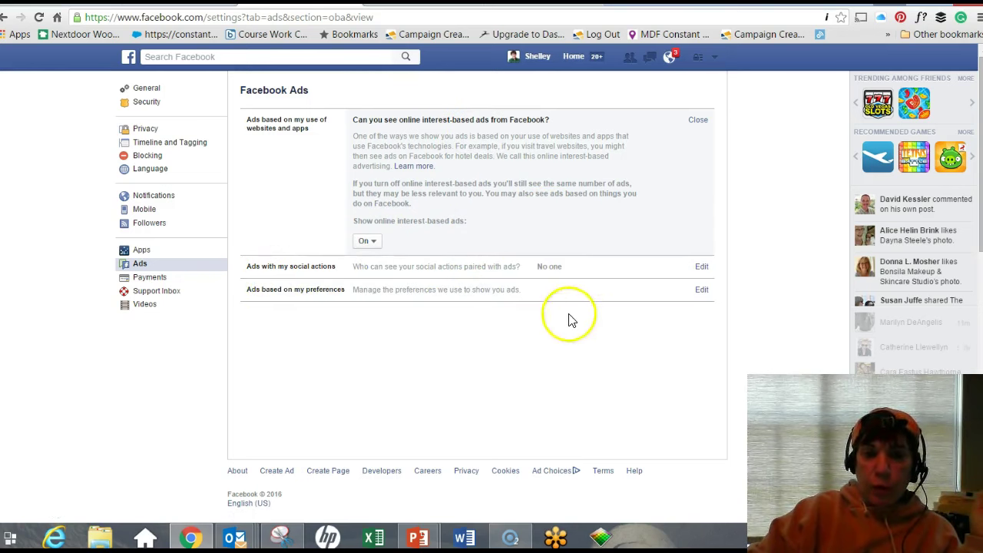
- Set the audience for social actions included with ads to No one
{"action": "left_click", "coordinate": [701, 266]}
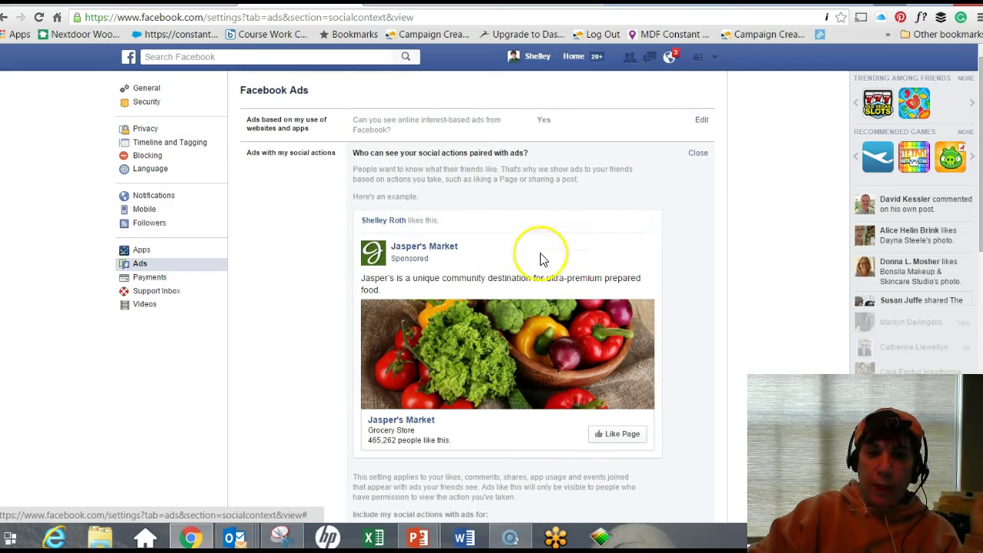
{"action": "scroll", "coordinate": [569, 250], "scroll_direction": "down", "scroll_amount": 3}
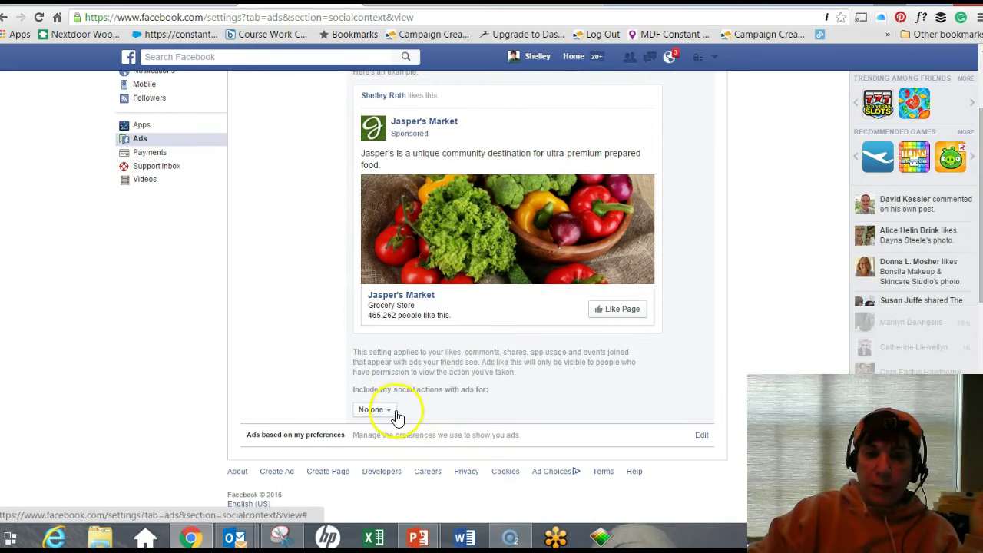
{"action": "left_click", "coordinate": [372, 411]}
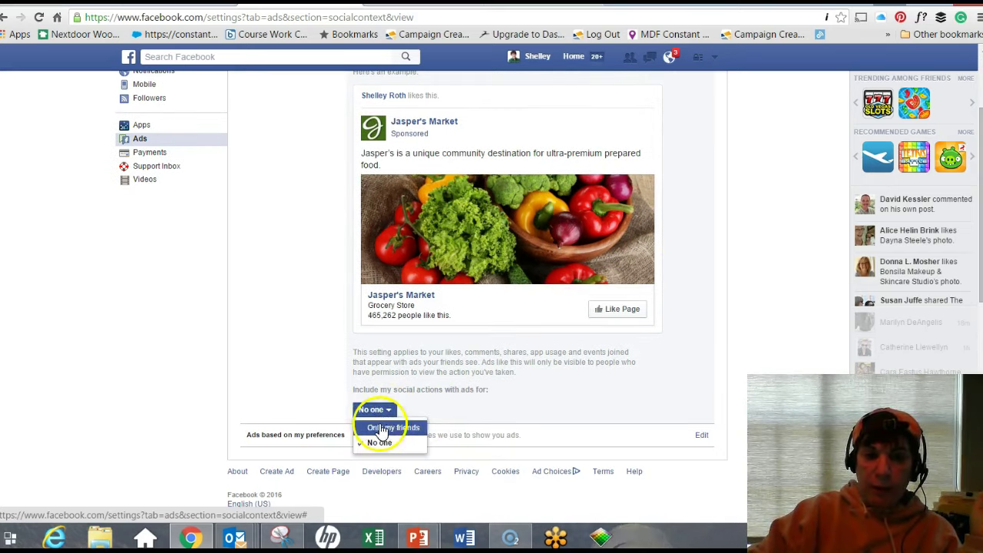
{"action": "left_click", "coordinate": [379, 443]}
{"action": "scroll", "coordinate": [620, 237], "scroll_direction": "up", "scroll_amount": 2}
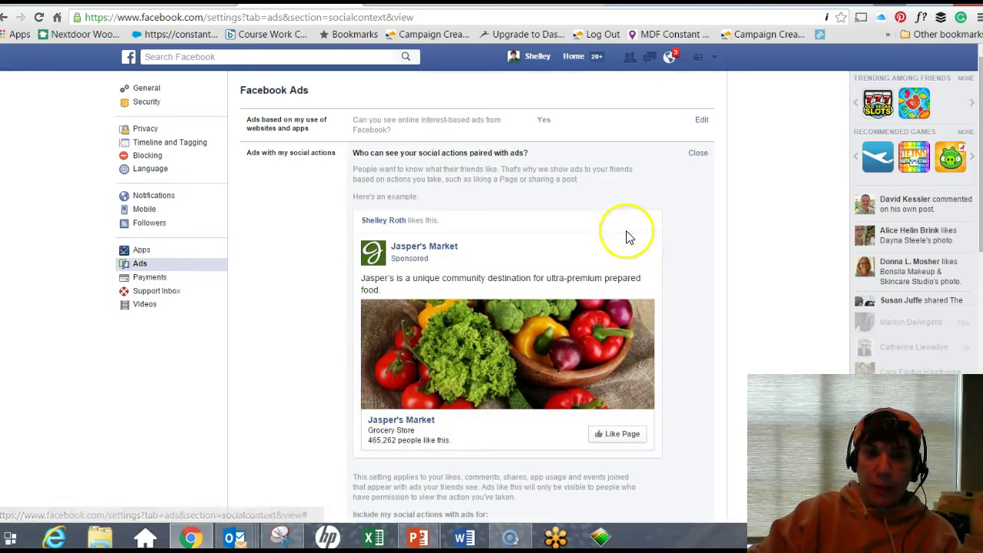
{"action": "scroll", "coordinate": [590, 237], "scroll_direction": "down", "scroll_amount": 2}
{"action": "scroll", "coordinate": [590, 237], "scroll_direction": "up", "scroll_amount": 2}
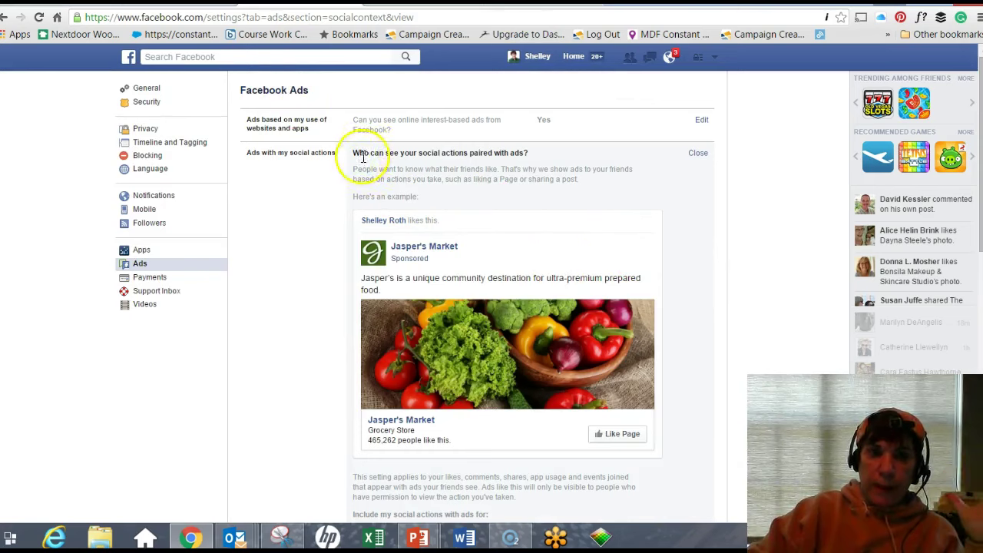
- Go from the privacy shortcuts to the full privacy settings and open the Apps section
{"action": "left_click", "coordinate": [698, 60]}
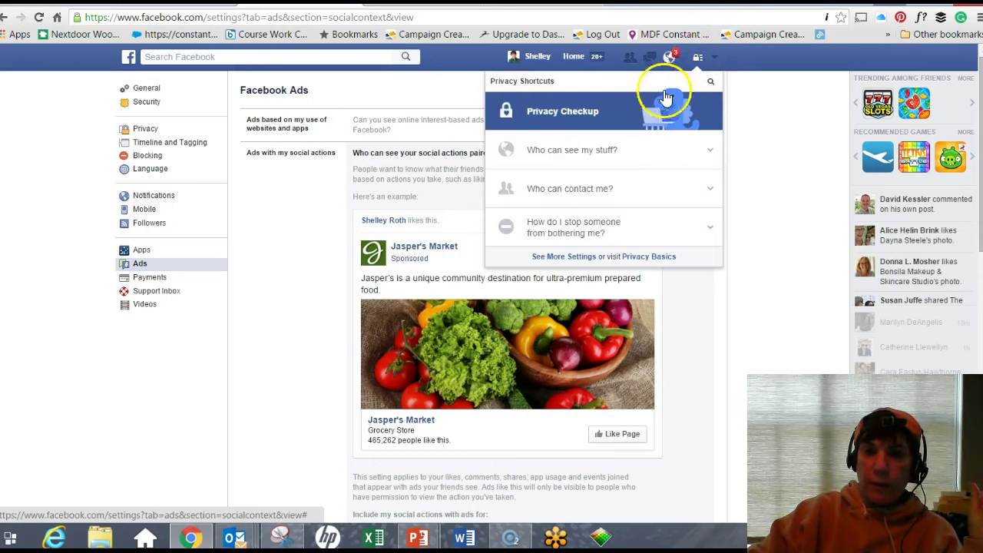
{"action": "left_click", "coordinate": [672, 121]}
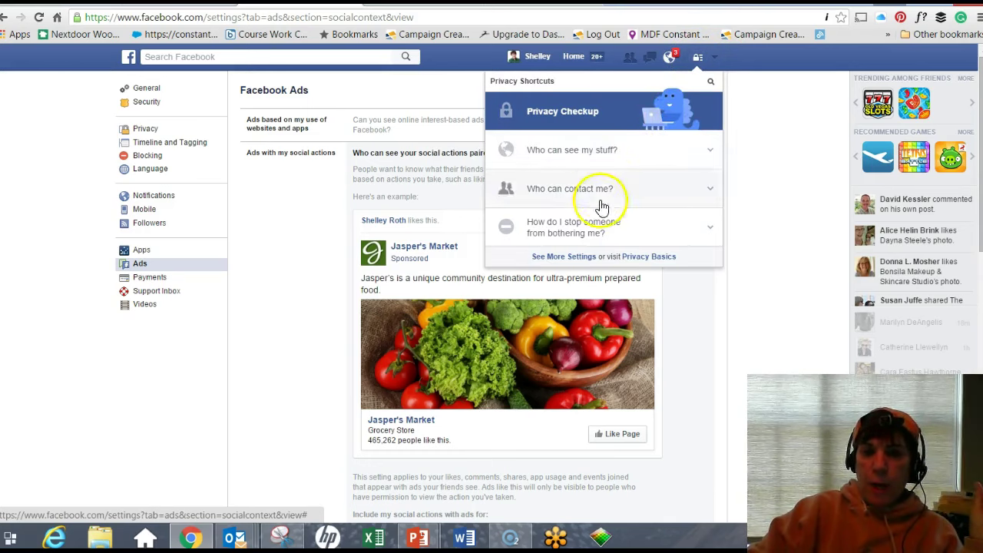
{"action": "left_click", "coordinate": [571, 260]}
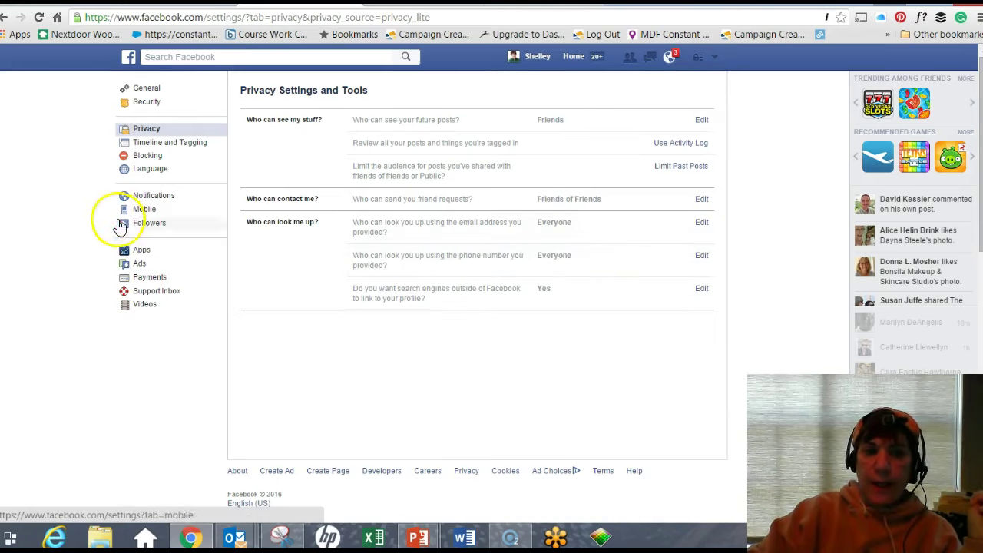
{"action": "left_click", "coordinate": [141, 252]}
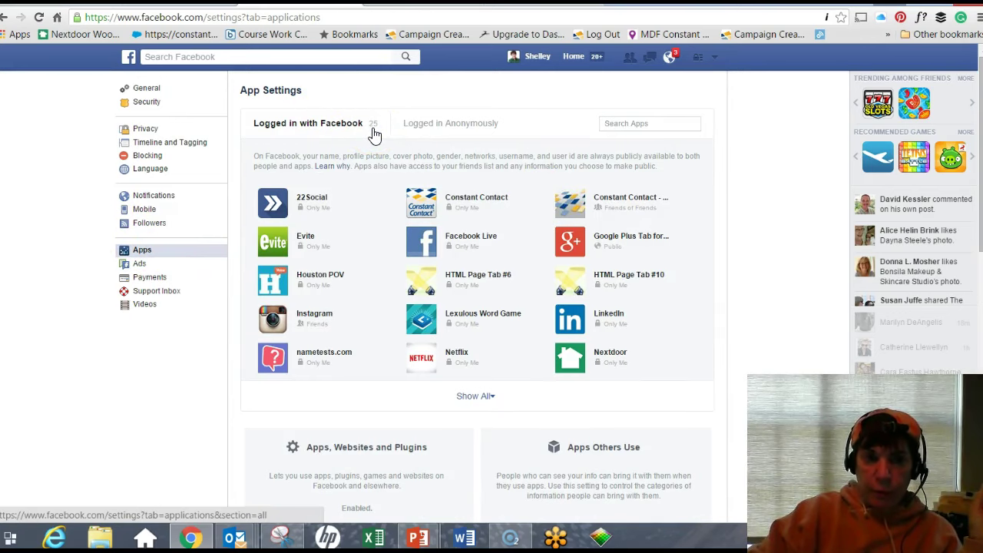
- Expand the list to show all connected apps and open the YouTube app's settings for editing
{"action": "scroll", "coordinate": [610, 264], "scroll_direction": "down", "scroll_amount": 2}
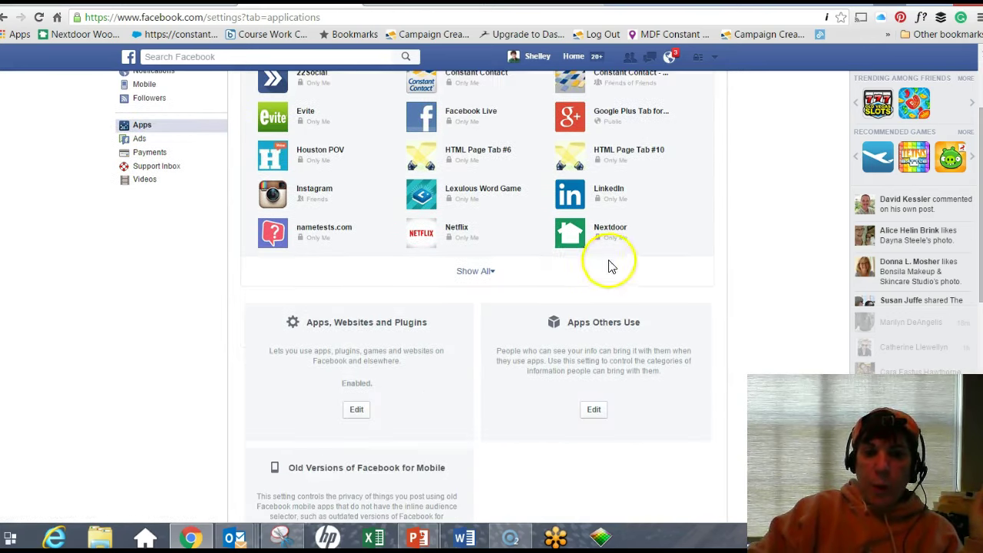
{"action": "left_click", "coordinate": [476, 275]}
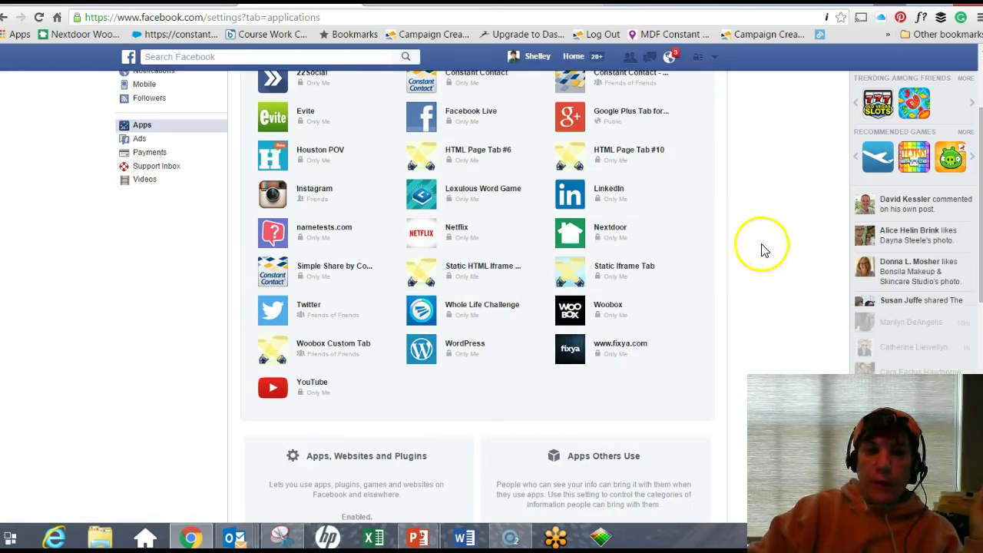
{"action": "mouse_move", "coordinate": [368, 395]}
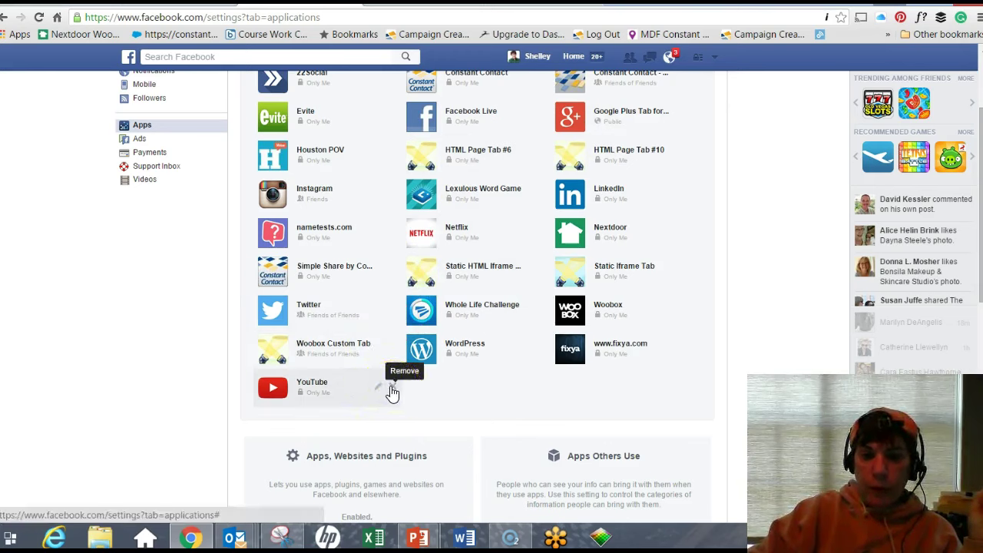
{"action": "left_click", "coordinate": [376, 390]}
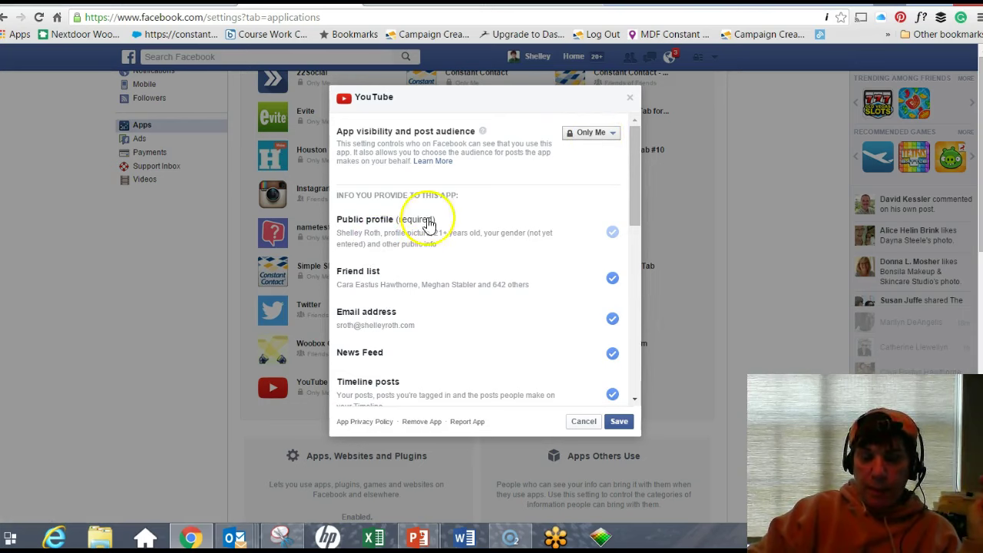
- Revoke the YouTube app's access to the friend list, email address, News Feed and timeline posts, and save the settings
{"action": "left_click_drag", "start_coordinate": [634, 189], "coordinate": [634, 212]}
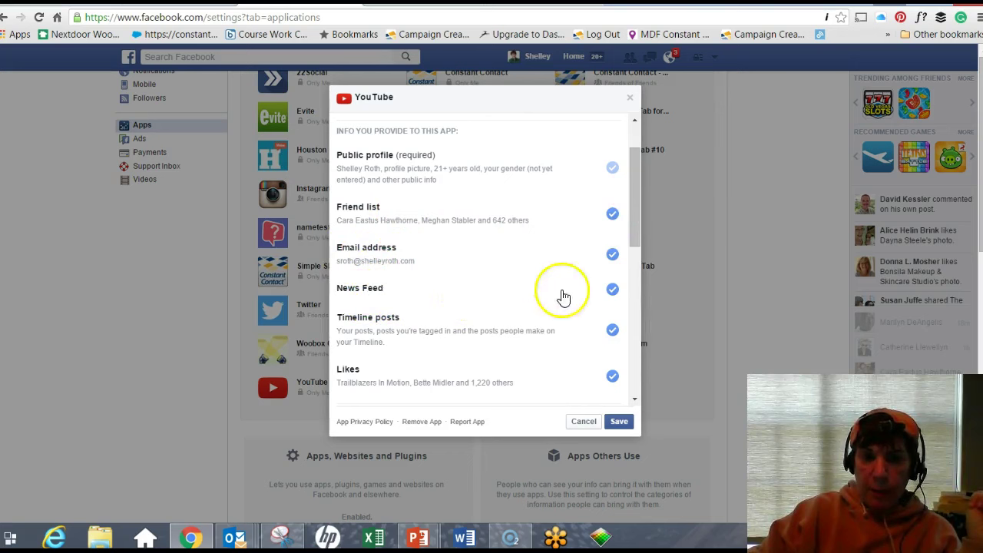
{"action": "mouse_move", "coordinate": [633, 223]}
{"action": "left_mouse_down"}
{"action": "mouse_move", "coordinate": [650, 392]}
{"action": "mouse_move", "coordinate": [628, 227]}
{"action": "left_mouse_up"}
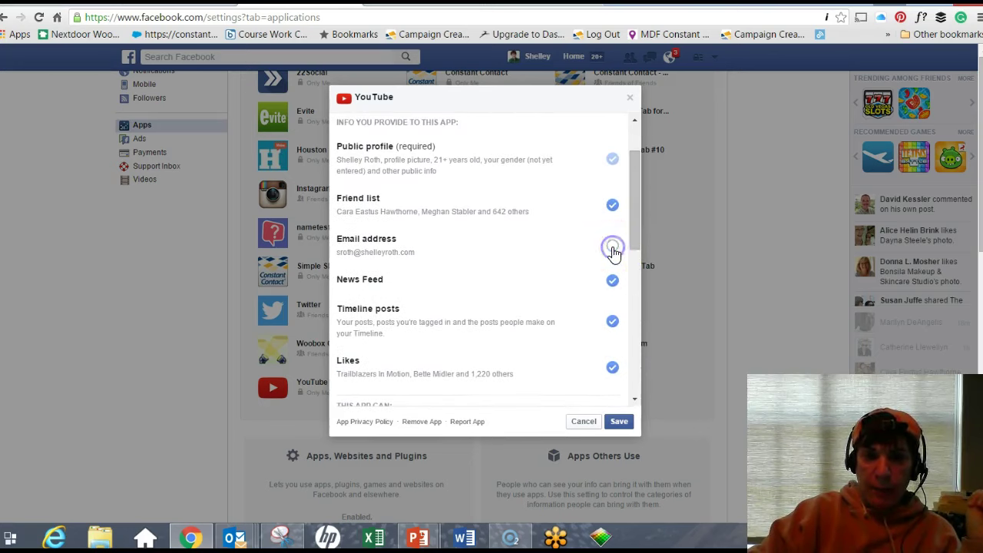
{"action": "left_click", "coordinate": [611, 209]}
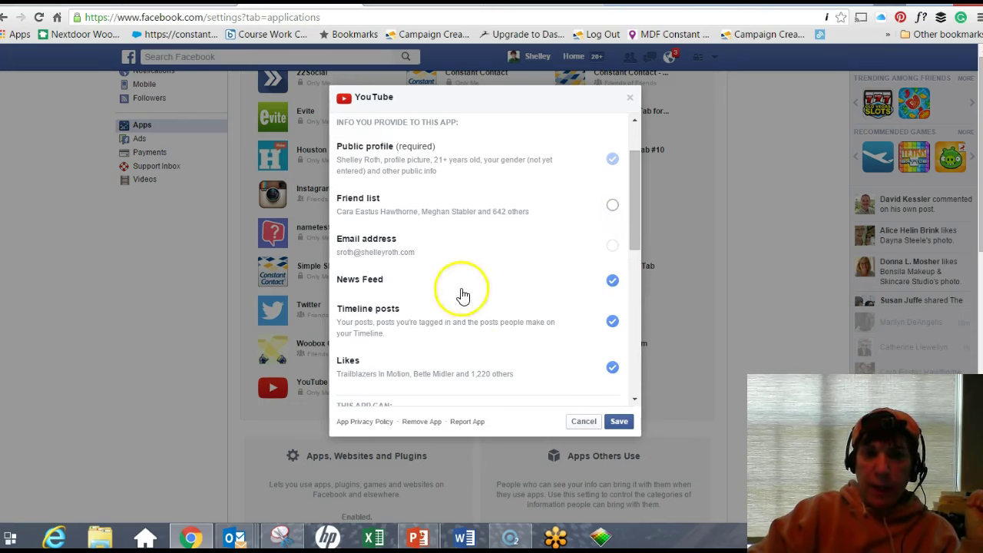
{"action": "left_click", "coordinate": [611, 291]}
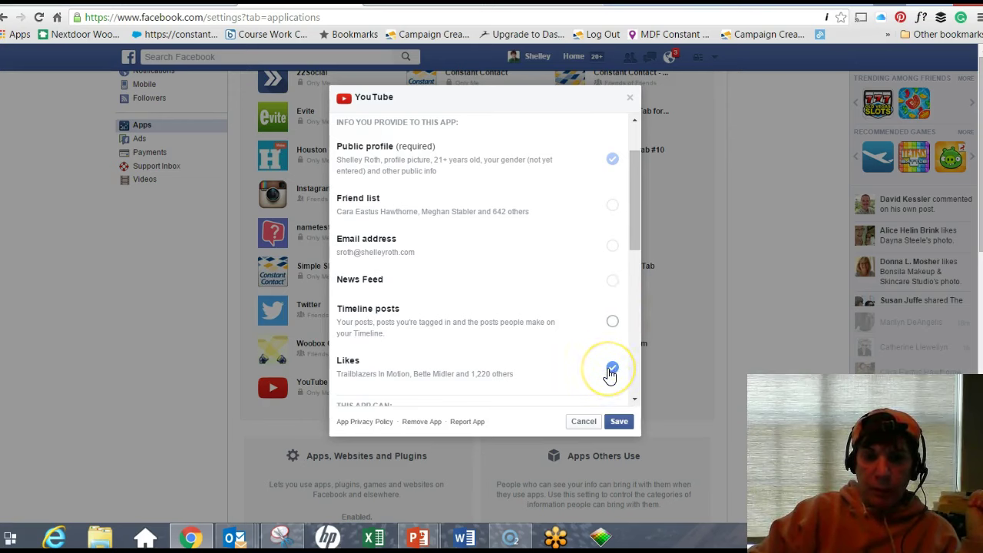
{"action": "left_click_drag", "start_coordinate": [637, 219], "coordinate": [637, 325]}
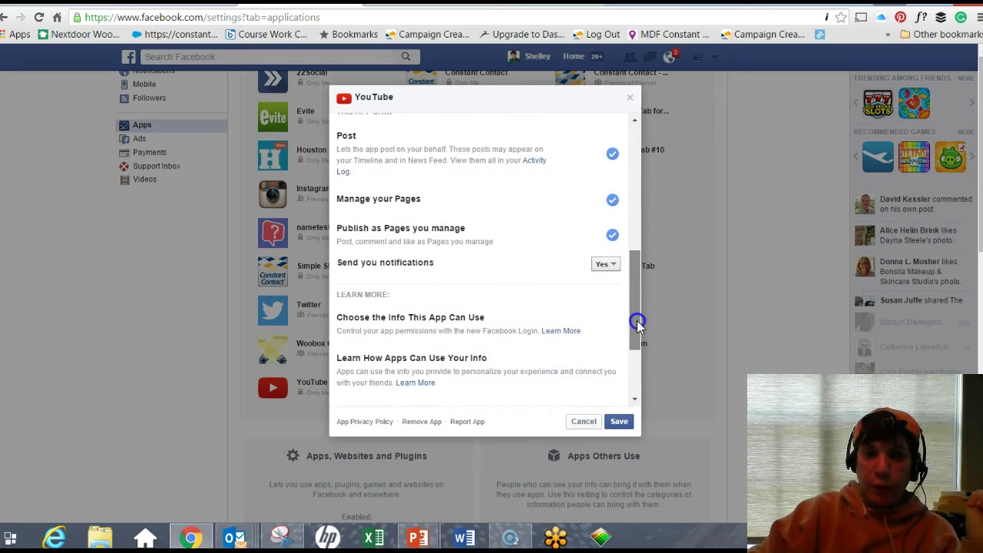
{"action": "left_click", "coordinate": [618, 422]}
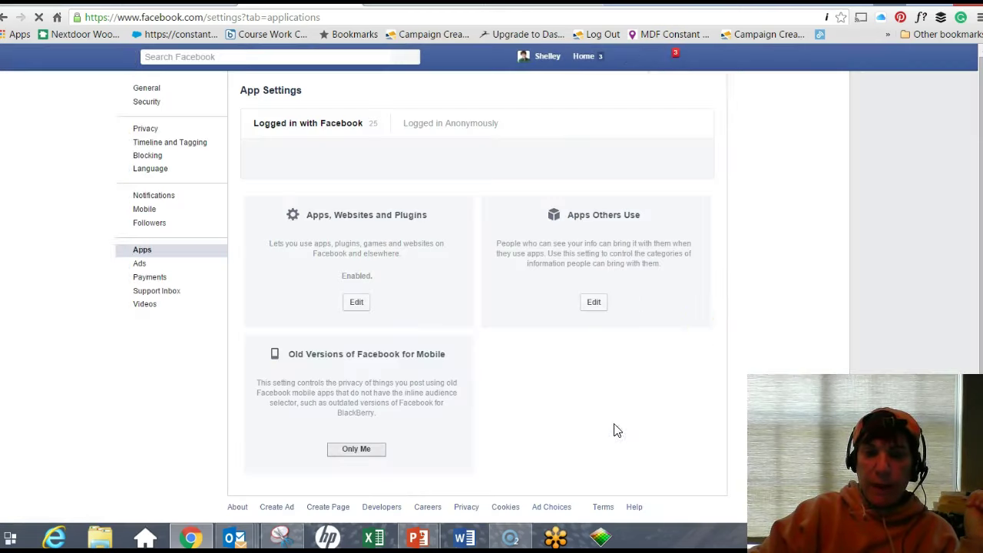
- Show all connected apps again, reopen the YouTube app's settings to review its remaining permissions, and close them
{"action": "left_click", "coordinate": [683, 325]}
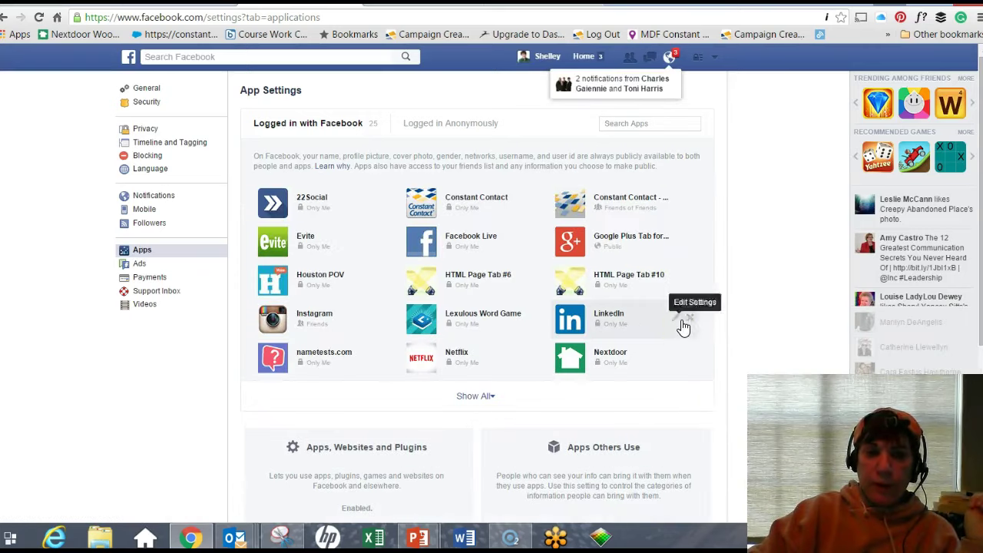
{"action": "left_click", "coordinate": [472, 394]}
{"action": "scroll", "coordinate": [415, 407], "scroll_direction": "down", "scroll_amount": 3}
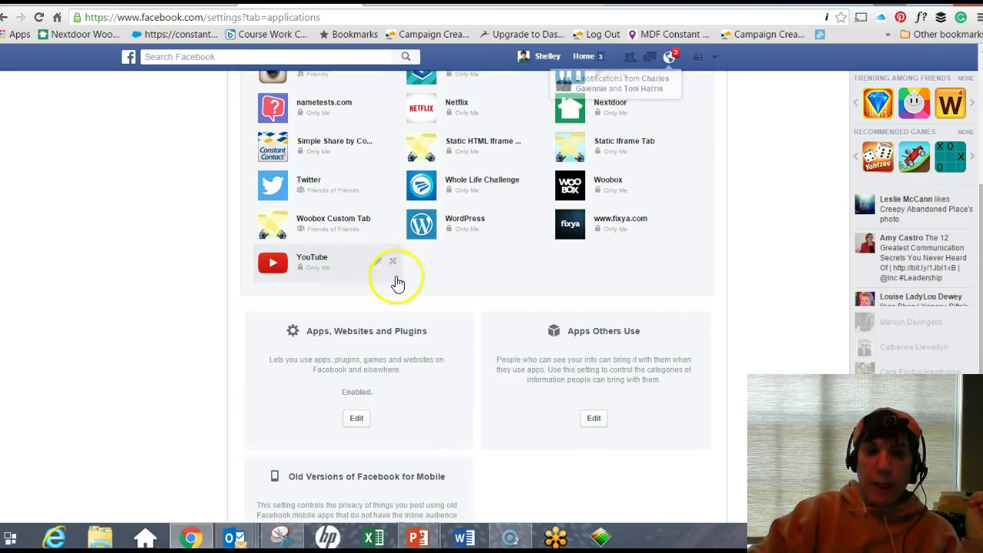
{"action": "left_click", "coordinate": [379, 264]}
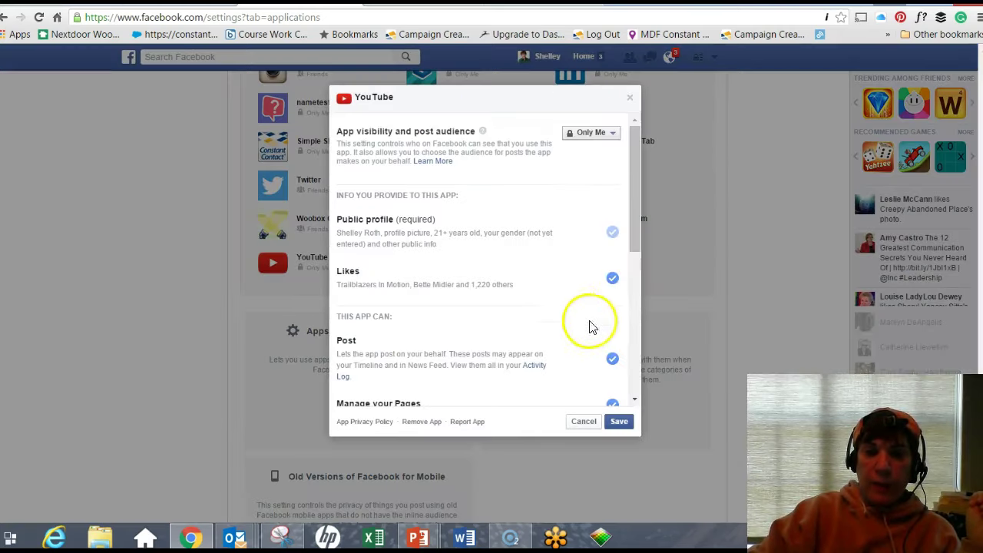
{"action": "left_click_drag", "start_coordinate": [631, 220], "coordinate": [640, 374]}
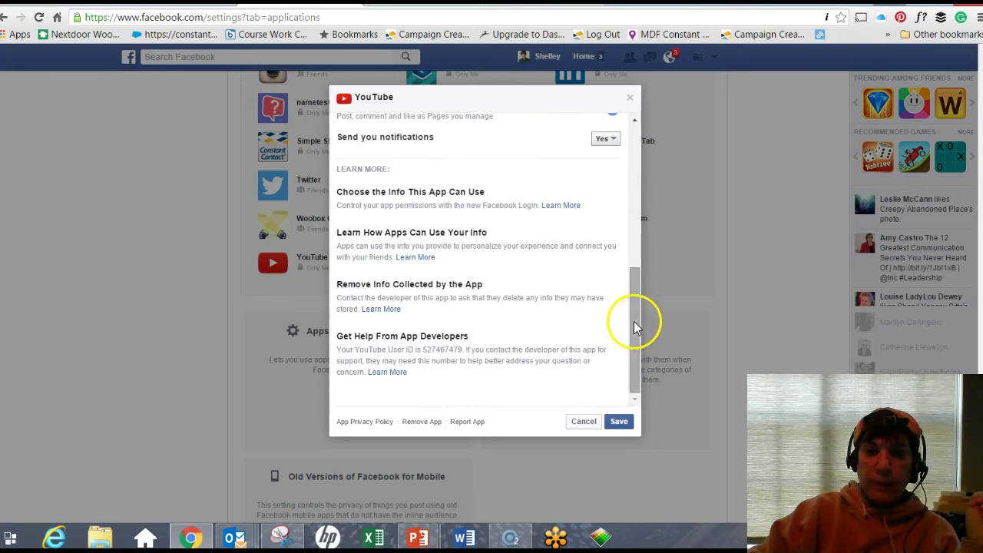
{"action": "left_click", "coordinate": [191, 188]}
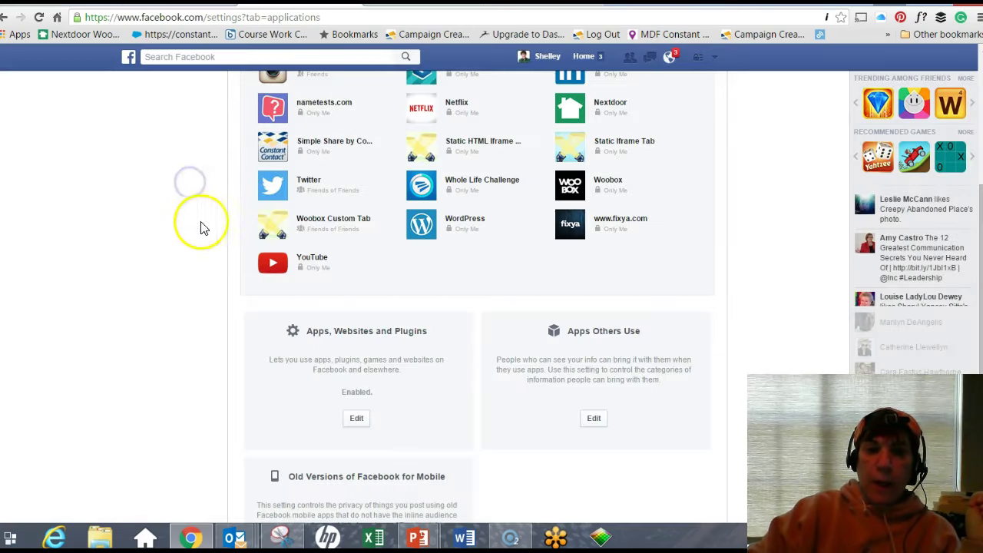
{"action": "scroll", "coordinate": [599, 351], "scroll_direction": "up", "scroll_amount": 3}
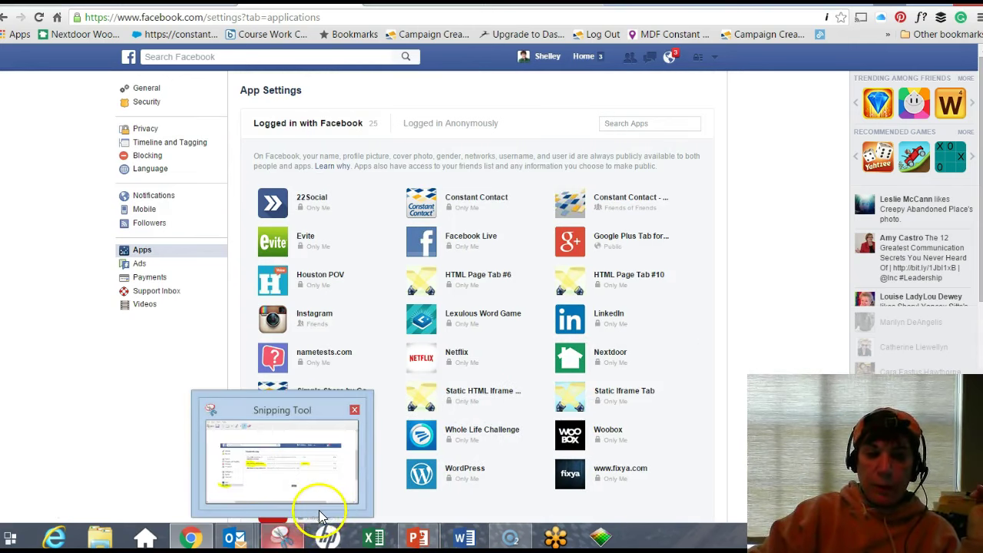
- Switch to the PowerPoint presentation and run the slide show from slide 6 through to the Thank You & Questions slide
{"action": "left_click", "coordinate": [294, 540]}
{"action": "left_click", "coordinate": [294, 541]}
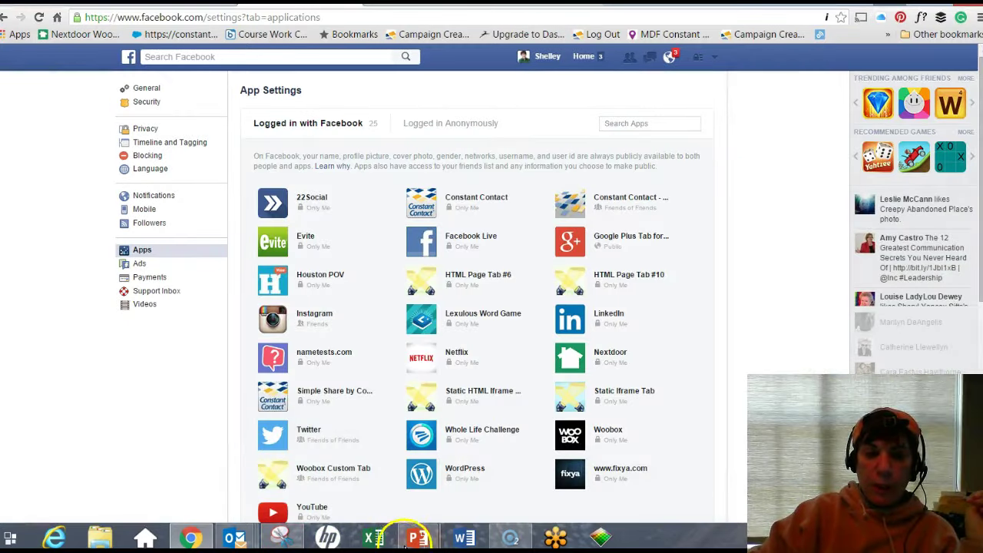
{"action": "mouse_move", "coordinate": [418, 534]}
{"action": "left_click", "coordinate": [461, 484]}
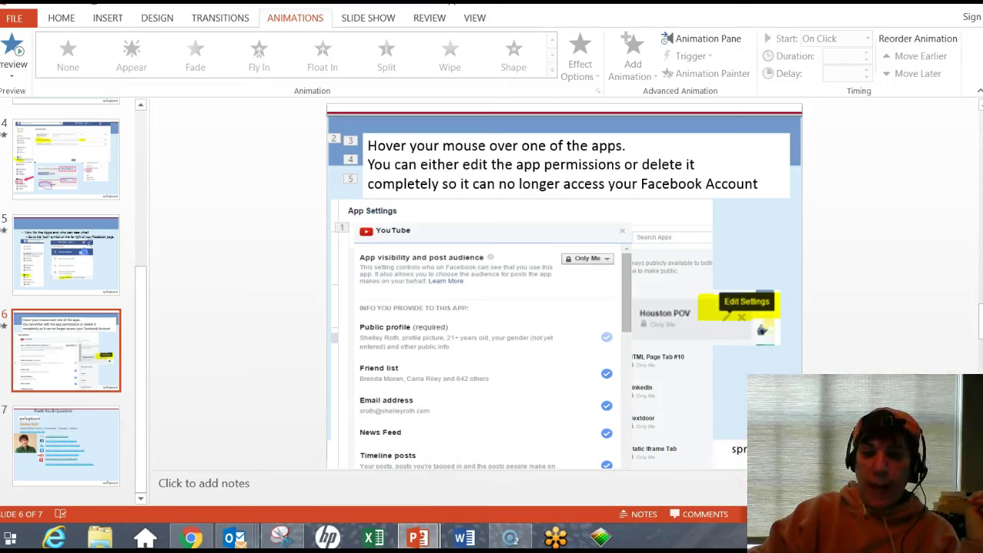
{"action": "key", "text": "shift+F5"}
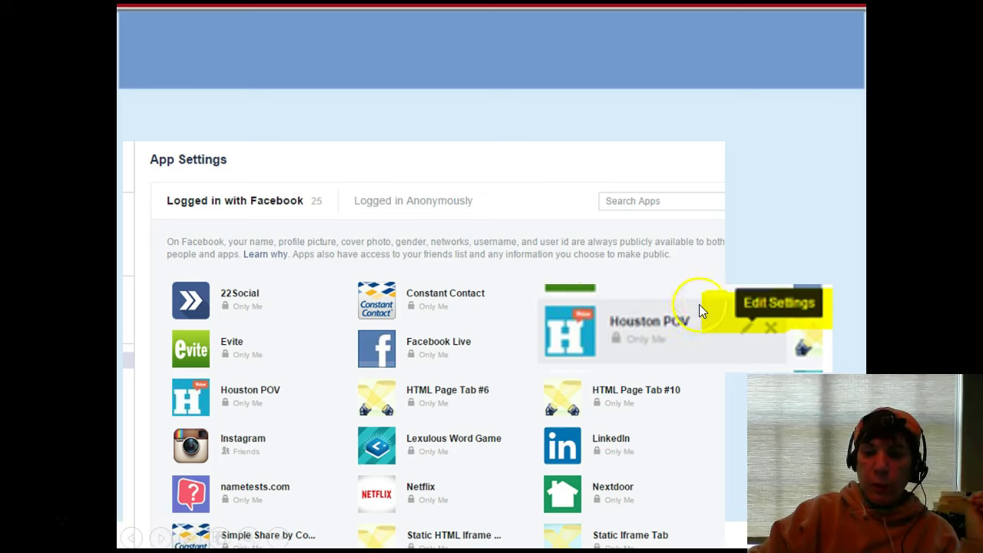
{"action": "left_click", "coordinate": [708, 301]}
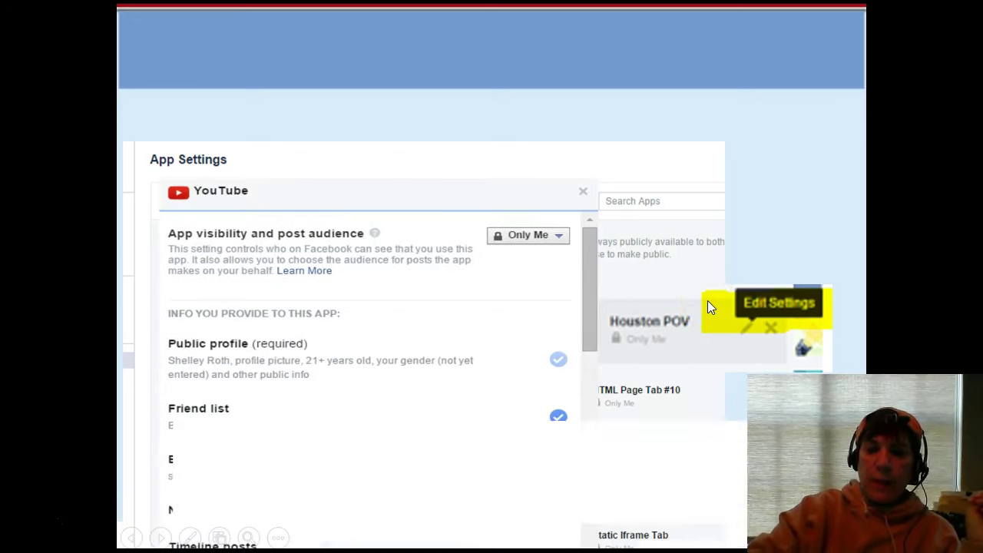
{"action": "left_click", "coordinate": [708, 301]}
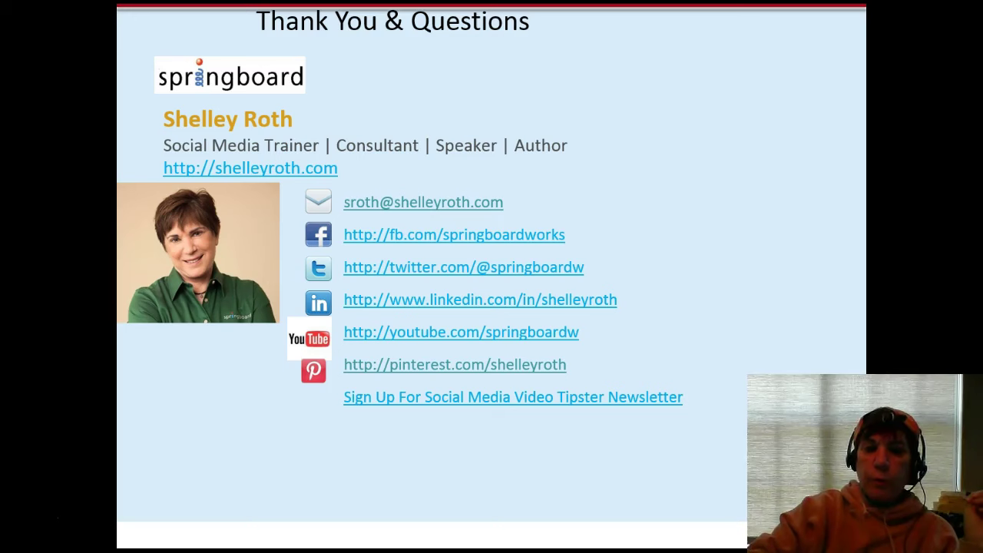